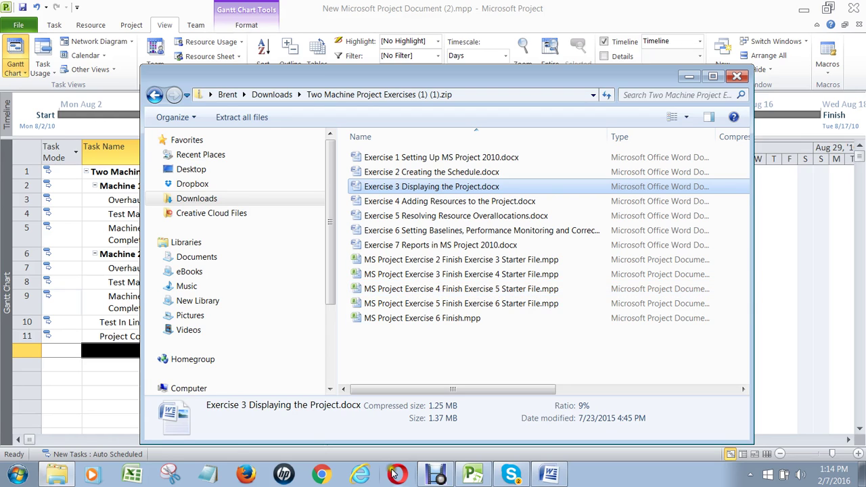
Open the project file MS Project Exercise 2 Finish Exercise 3 Starter File.mpp from the downloaded exercises archive.
{"action": "left_click", "coordinate": [50, 479]}
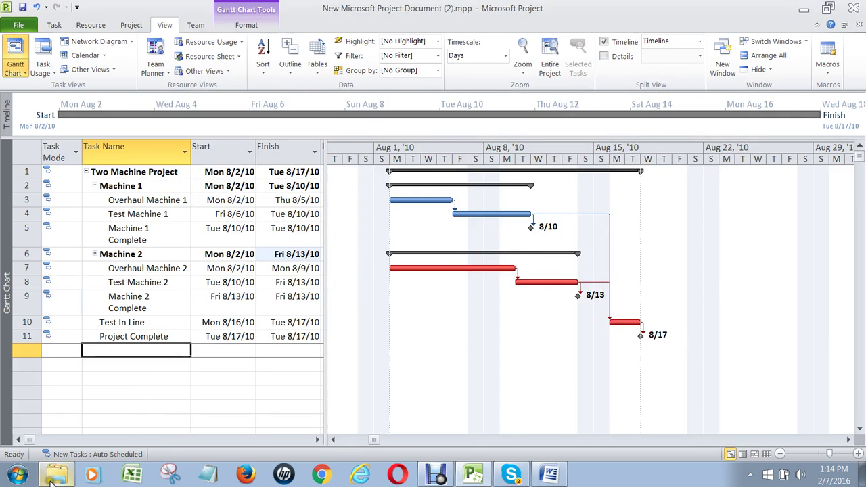
{"action": "left_click", "coordinate": [49, 479]}
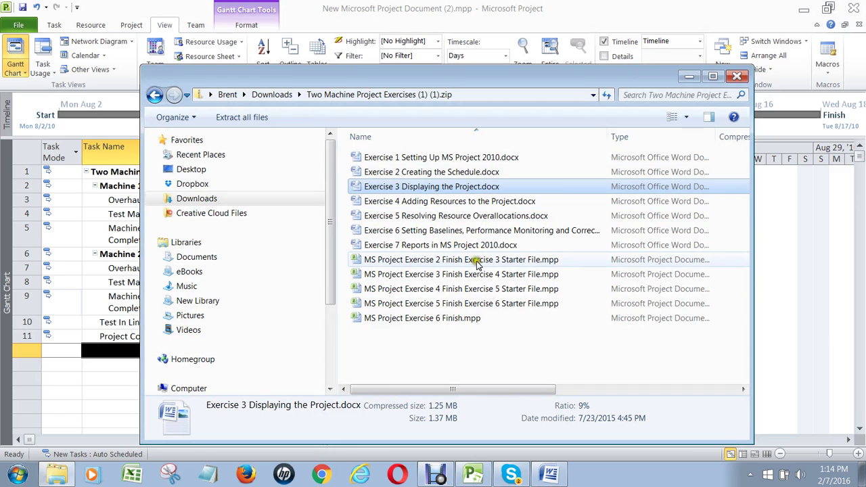
{"action": "double_click", "coordinate": [521, 262]}
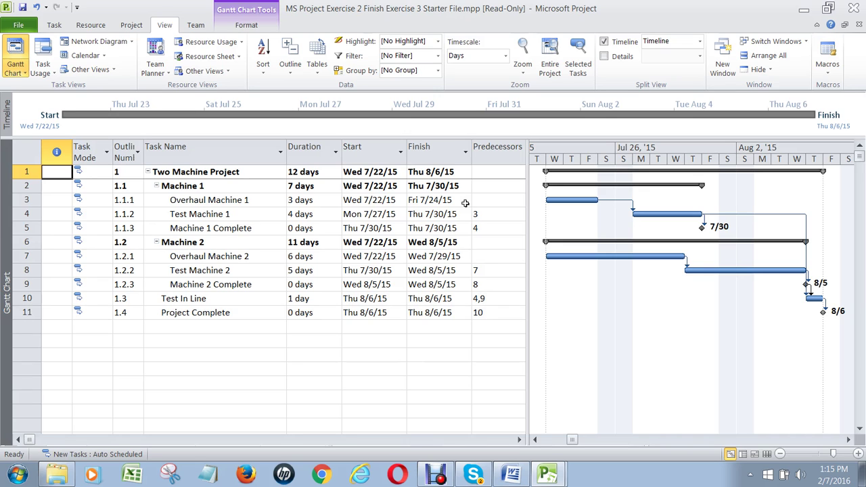
Display the schedule in the Calendar view, look across to the weekend days, and return to the Gantt Chart view.
{"action": "left_click", "coordinate": [27, 76]}
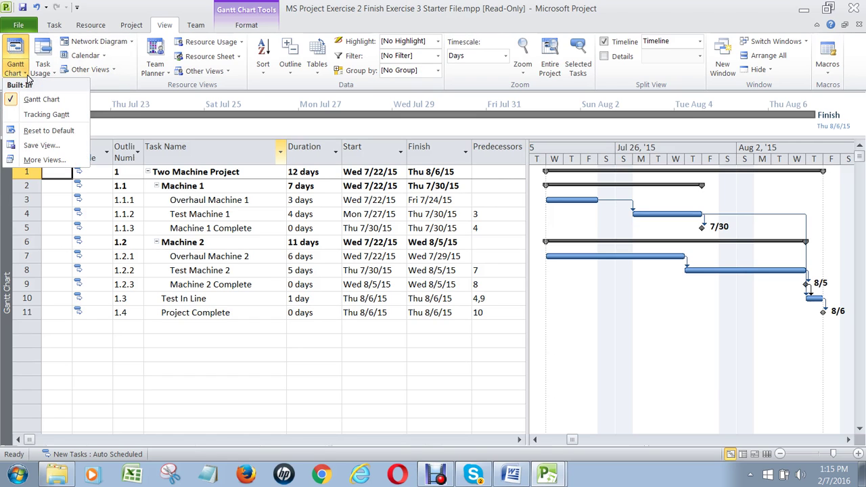
{"action": "left_click", "coordinate": [36, 161]}
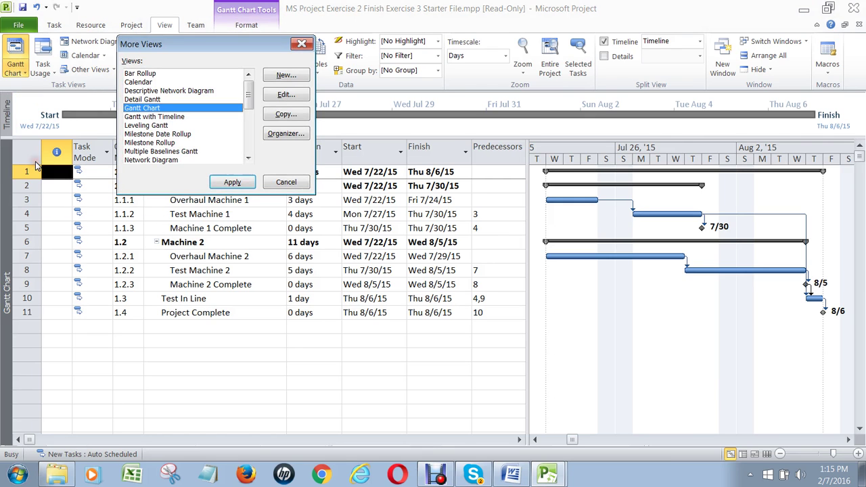
{"action": "left_click", "coordinate": [138, 82]}
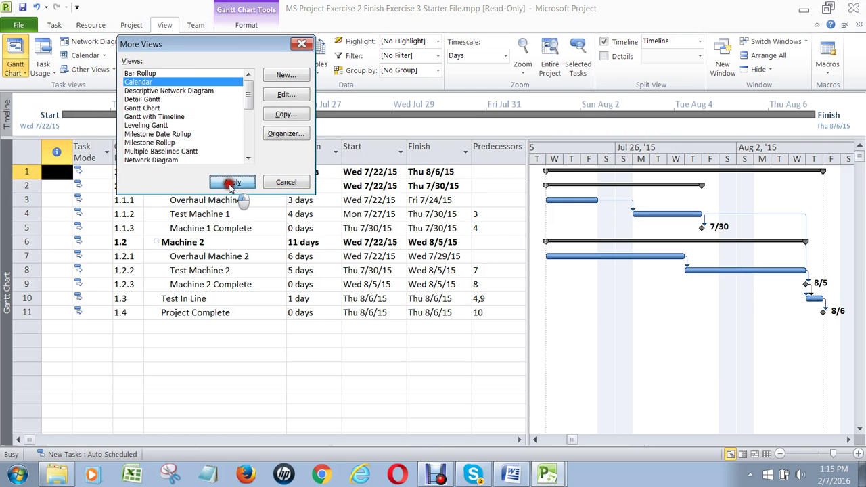
{"action": "left_click", "coordinate": [232, 183]}
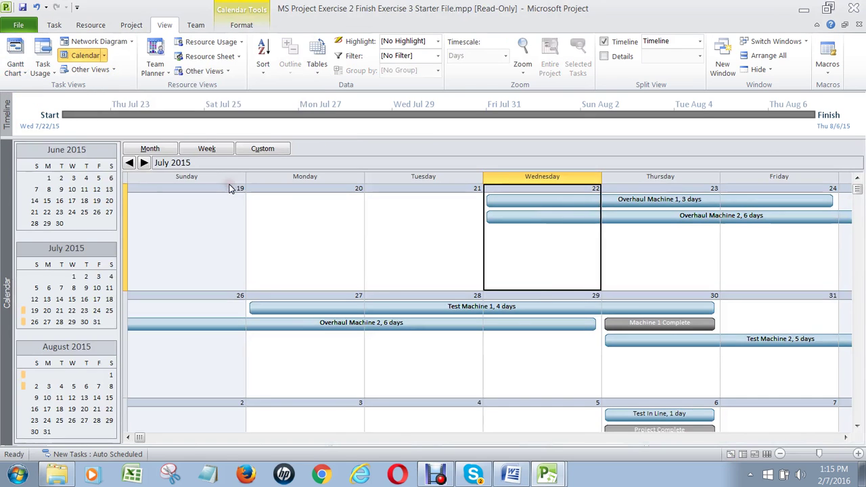
{"action": "left_click", "coordinate": [846, 438]}
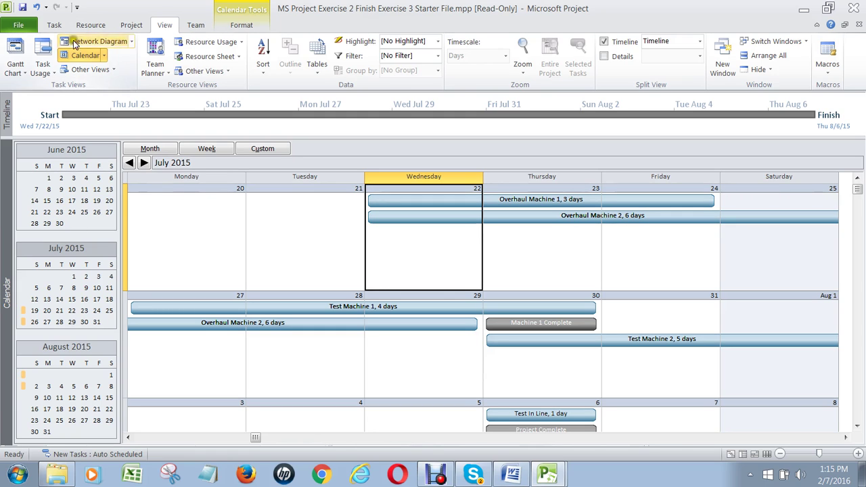
{"action": "left_click", "coordinate": [26, 73]}
{"action": "left_click", "coordinate": [31, 100]}
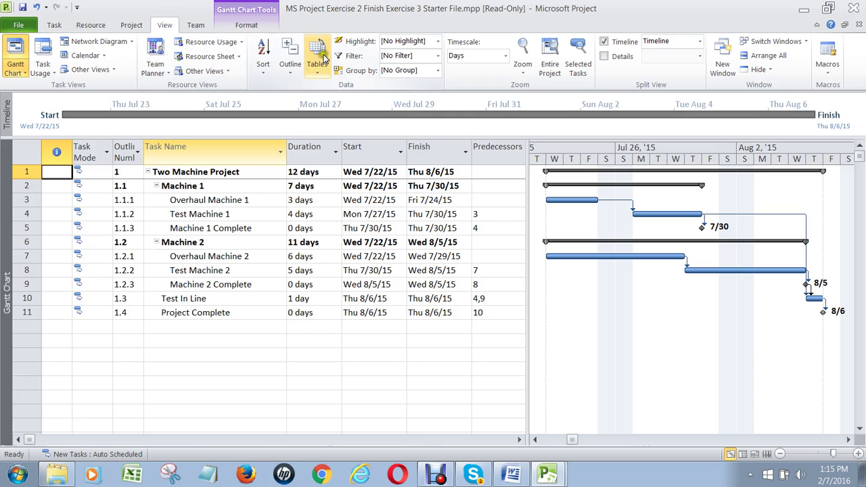
Collapse the task list to Outline Level 2, and expand it again to Outline Level 3.
{"action": "left_click", "coordinate": [291, 73]}
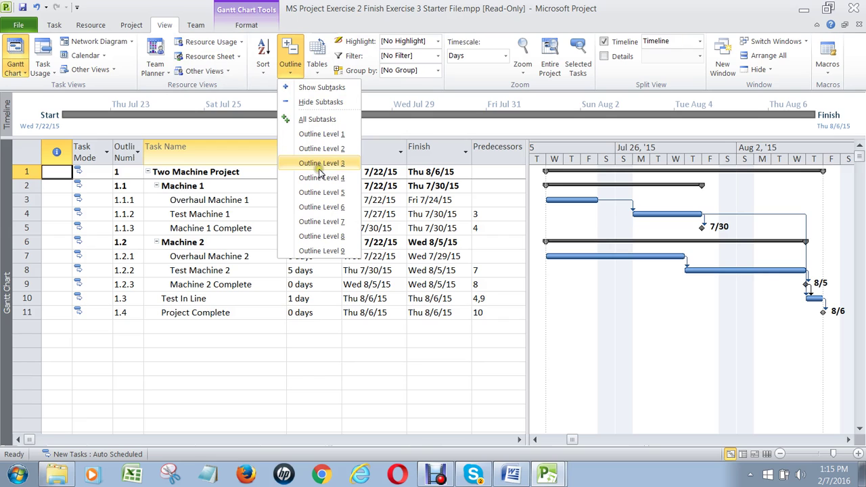
{"action": "left_click", "coordinate": [175, 425]}
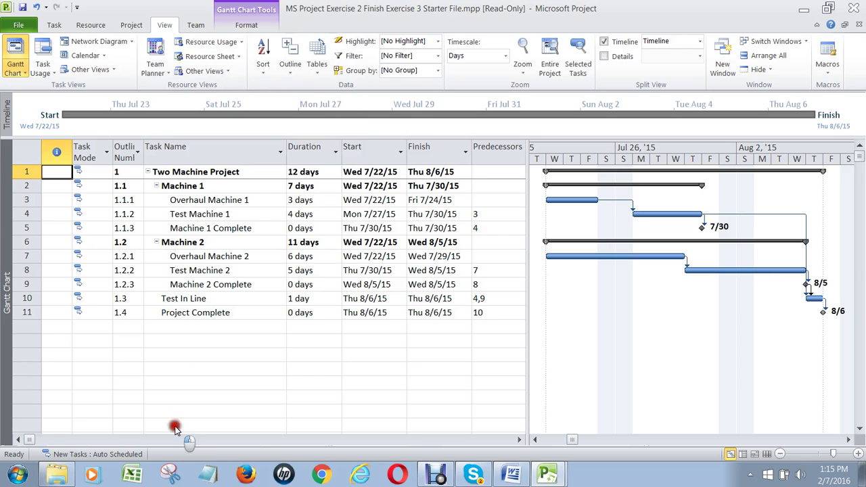
{"action": "left_click", "coordinate": [31, 172]}
{"action": "left_click", "coordinate": [31, 185]}
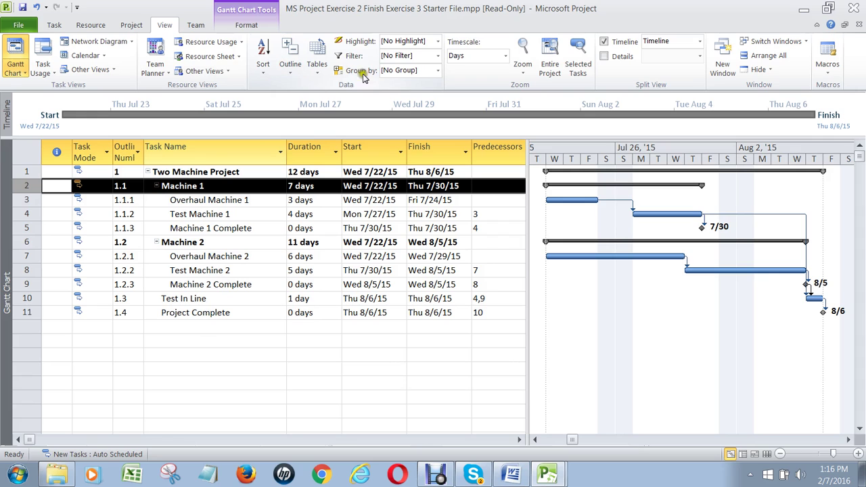
{"action": "left_click", "coordinate": [296, 78]}
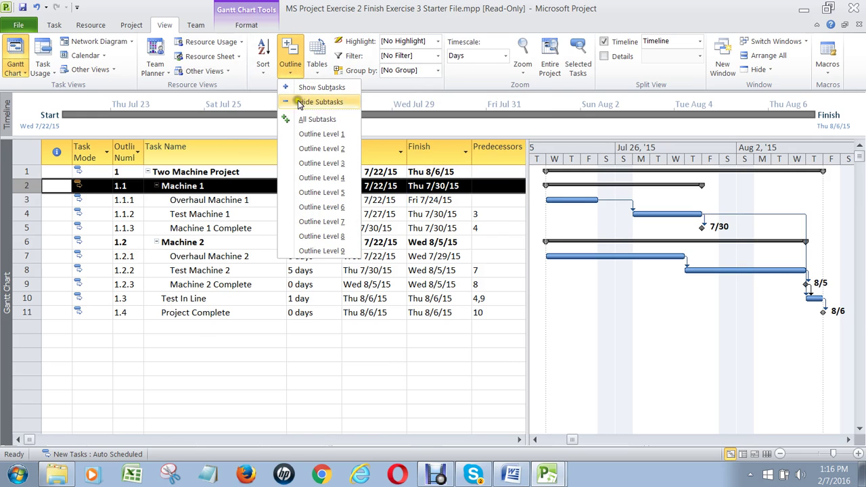
{"action": "left_click", "coordinate": [308, 150]}
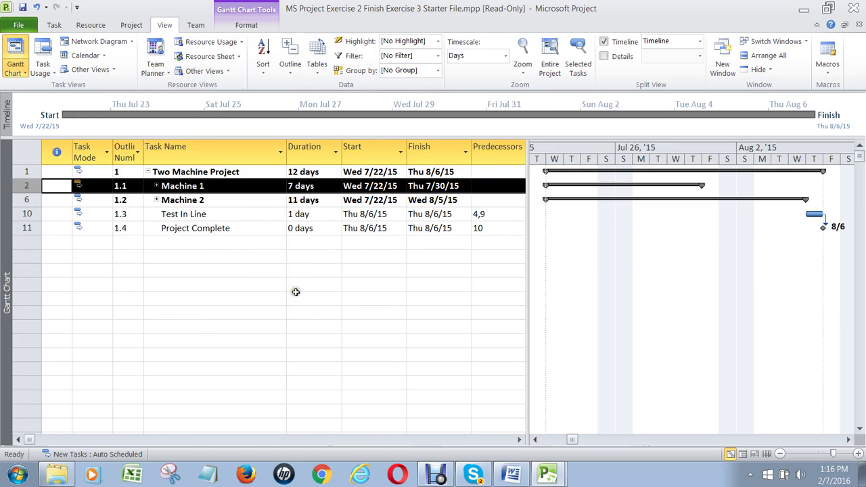
{"action": "left_click", "coordinate": [295, 296]}
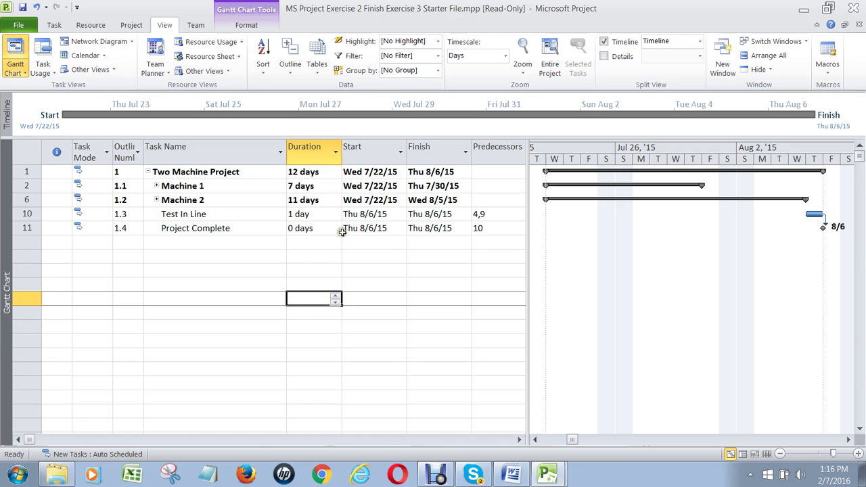
{"action": "left_click", "coordinate": [295, 76]}
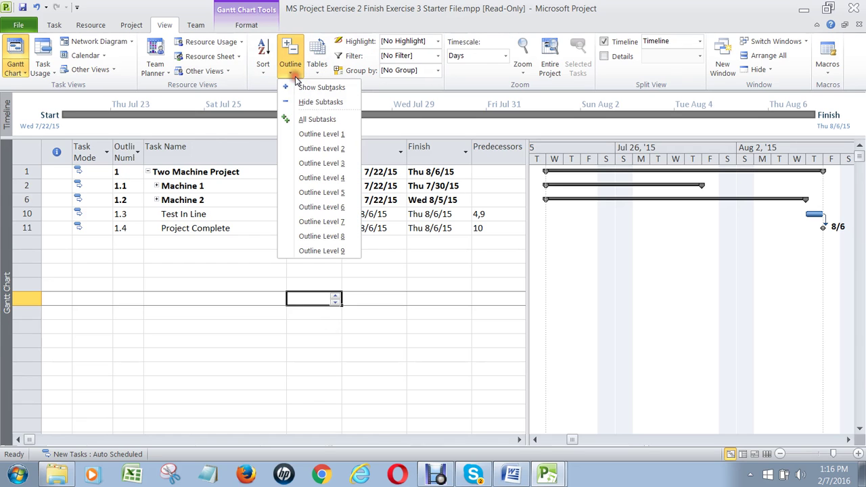
{"action": "left_click", "coordinate": [310, 167]}
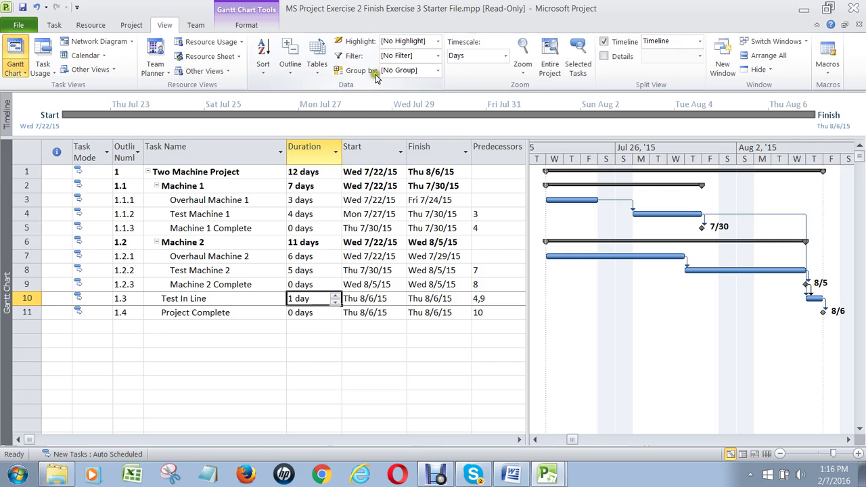
Filter the task list to show only Milestones, and remove the filter again.
{"action": "left_click", "coordinate": [437, 57]}
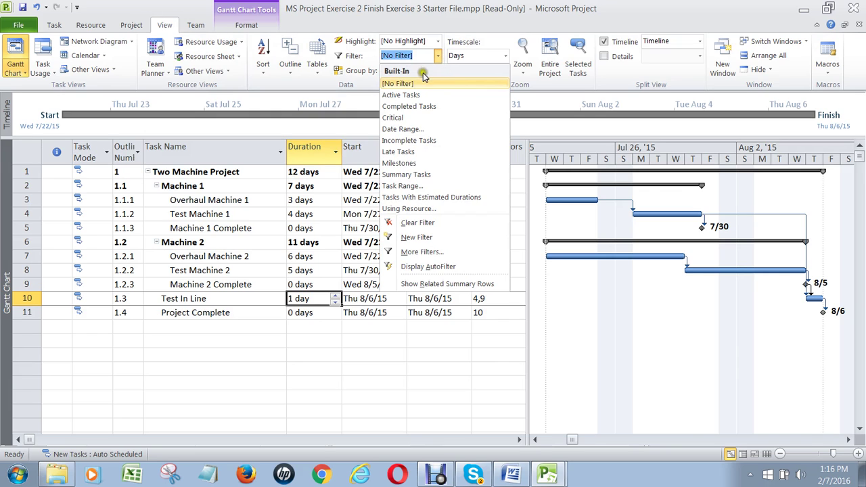
{"action": "left_click", "coordinate": [419, 163]}
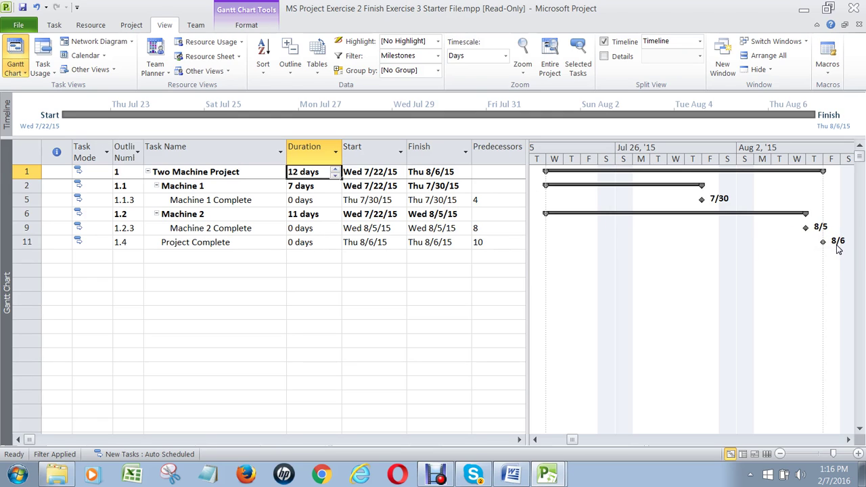
{"action": "left_click", "coordinate": [437, 58]}
{"action": "left_click", "coordinate": [422, 81]}
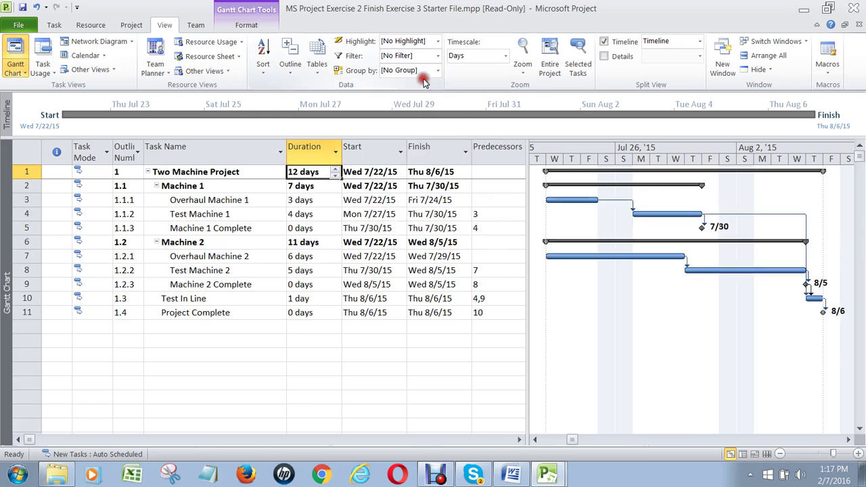
{"action": "left_click", "coordinate": [273, 341]}
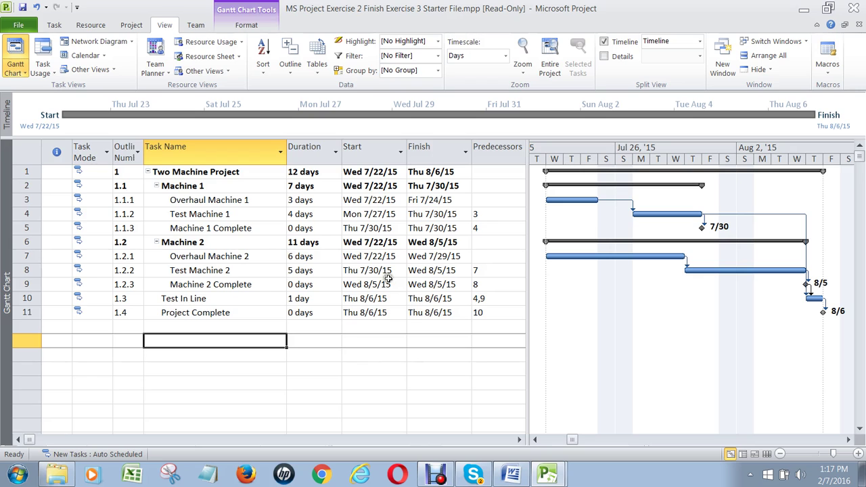
Filter the task list to Critical tasks and turn on the Critical Tasks bar style in the Gantt chart.
{"action": "left_click", "coordinate": [437, 56]}
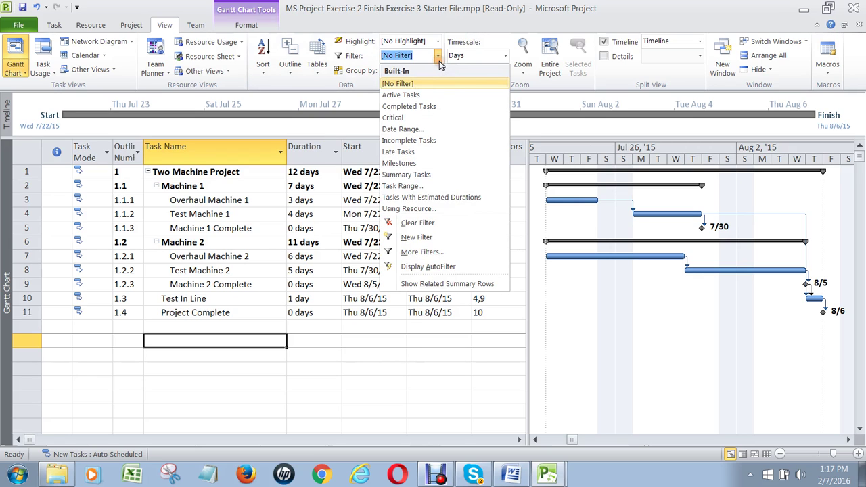
{"action": "left_click", "coordinate": [441, 117]}
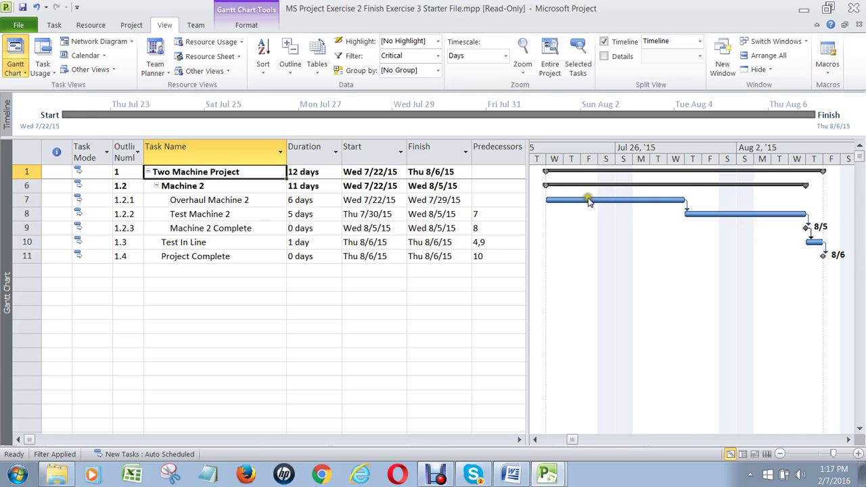
{"action": "left_click", "coordinate": [247, 25]}
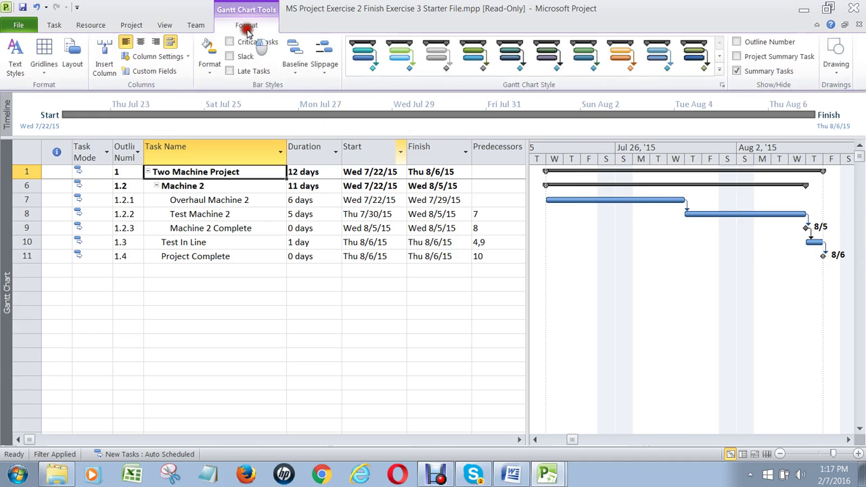
{"action": "left_click", "coordinate": [230, 42]}
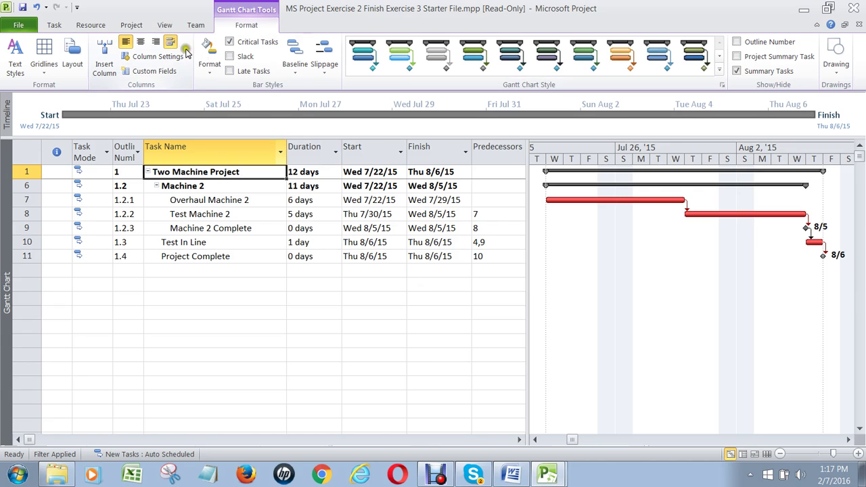
Clear the Critical filter and turn off the Critical Tasks bar style in the Gantt chart.
{"action": "left_click", "coordinate": [165, 25]}
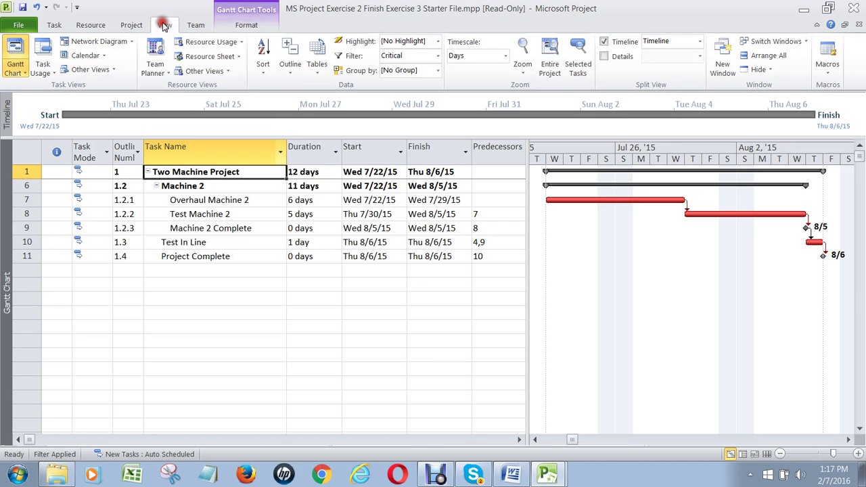
{"action": "left_click", "coordinate": [438, 57]}
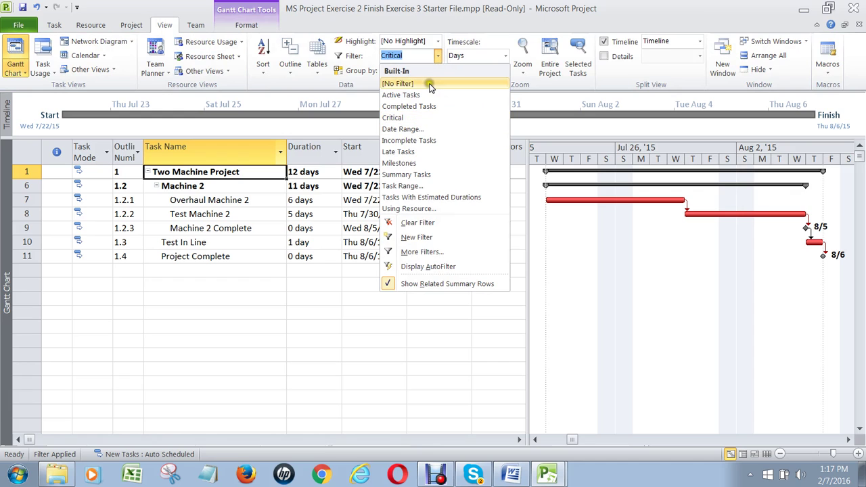
{"action": "left_click", "coordinate": [429, 84]}
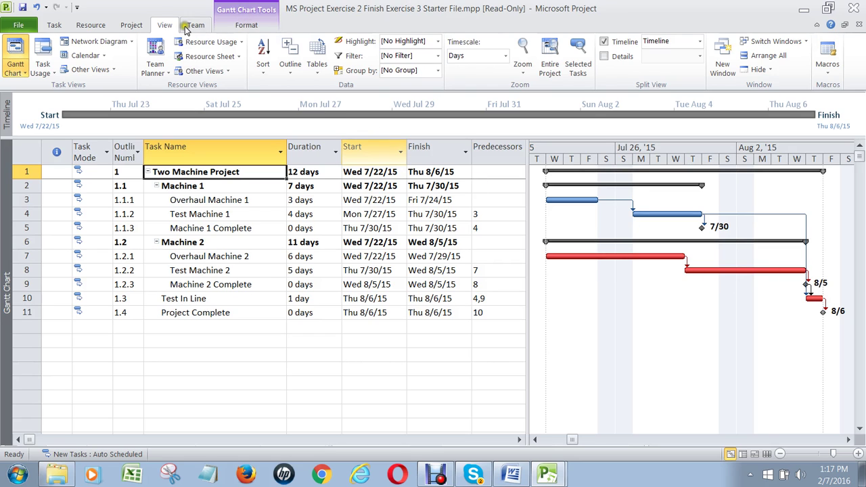
{"action": "left_click", "coordinate": [246, 25]}
{"action": "left_click", "coordinate": [229, 42]}
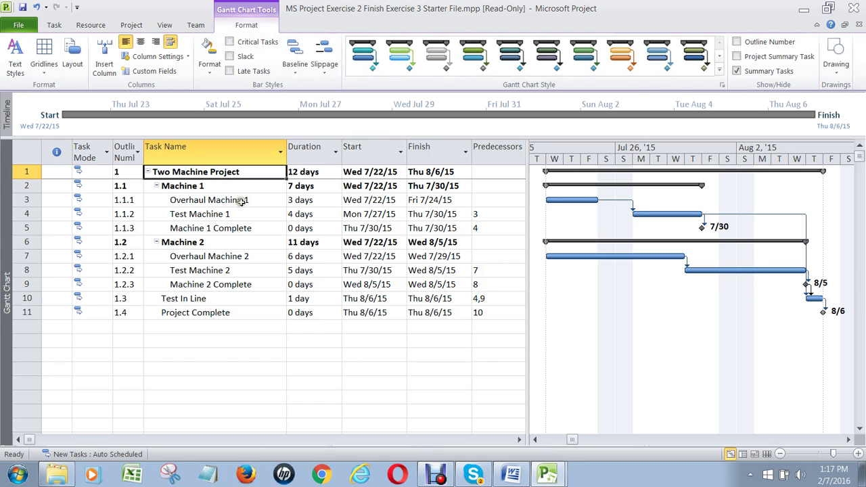
{"action": "left_click", "coordinate": [200, 355]}
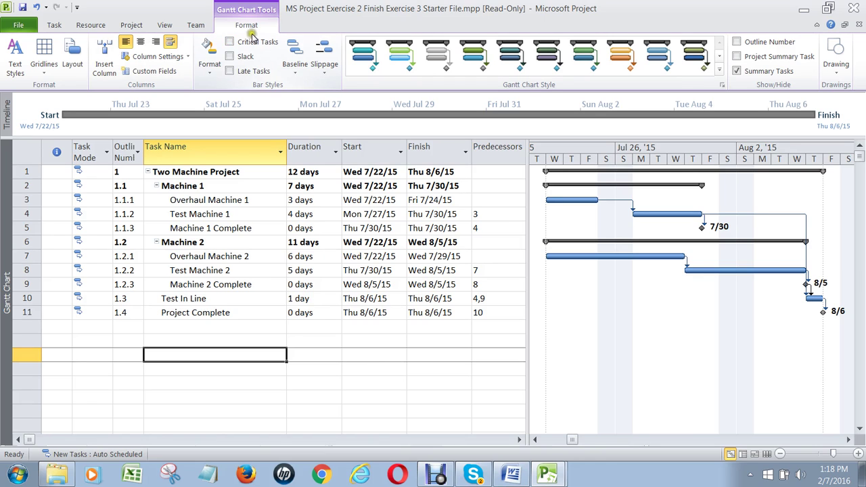
Collapse the project's task list to Outline Level 2.
{"action": "left_click", "coordinate": [165, 25]}
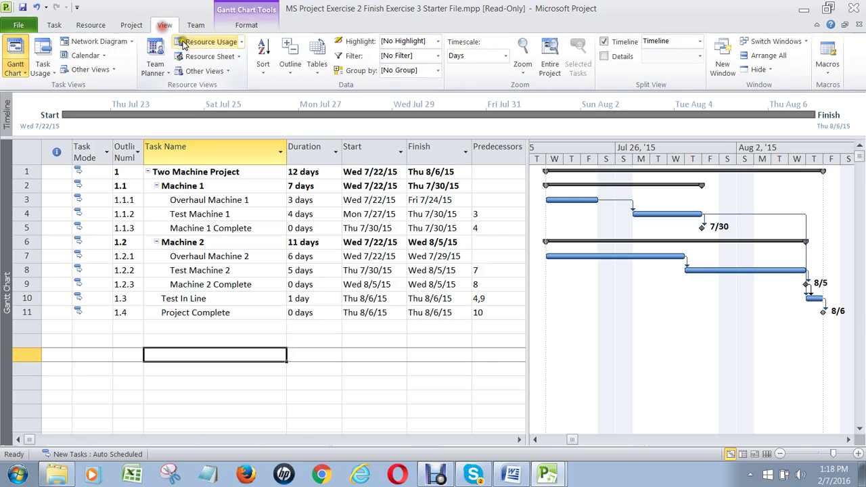
{"action": "left_click", "coordinate": [291, 67]}
{"action": "left_click", "coordinate": [322, 149]}
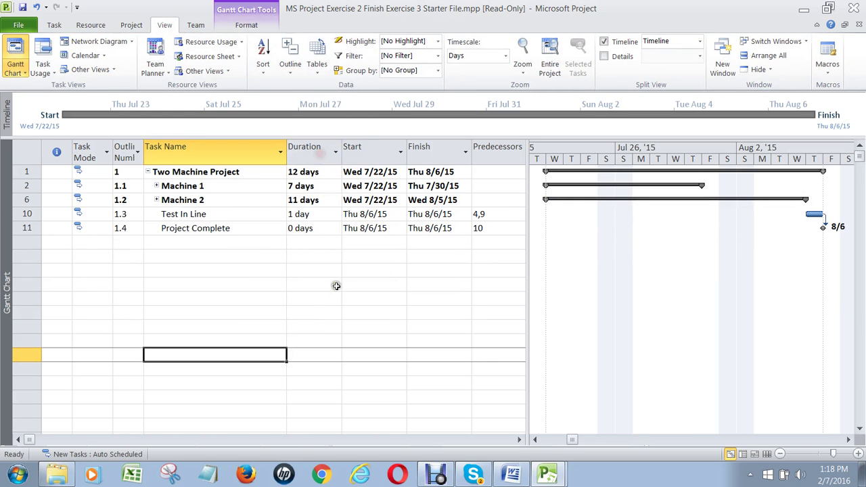
Apply the Milestones filter to the collapsed outline, and set the filter back to No Filter.
{"action": "left_click", "coordinate": [438, 57]}
{"action": "left_click", "coordinate": [432, 162]}
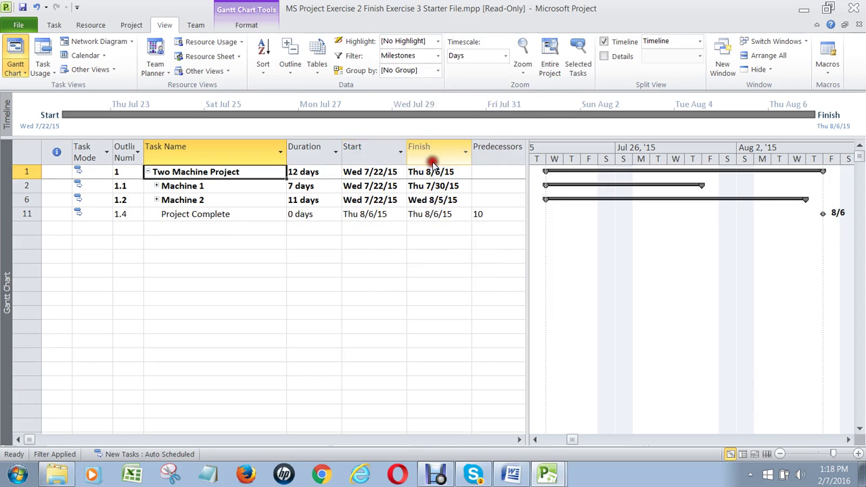
{"action": "left_click", "coordinate": [347, 258]}
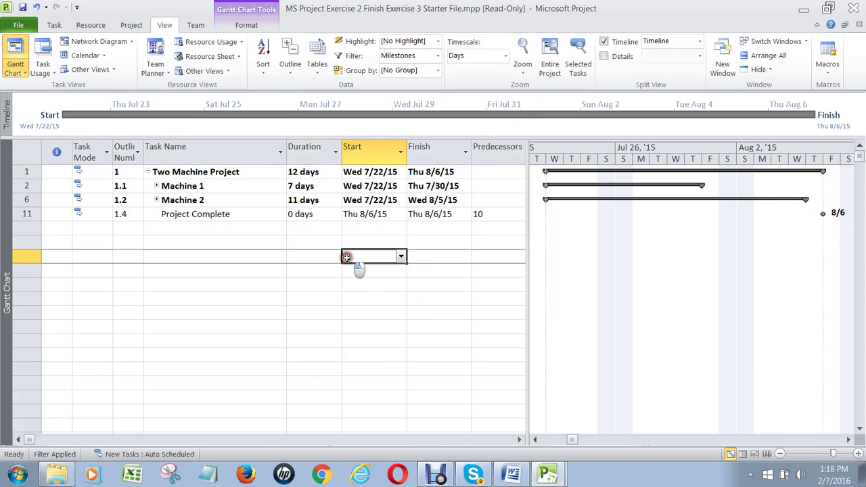
{"action": "left_click", "coordinate": [437, 59]}
{"action": "left_click", "coordinate": [429, 83]}
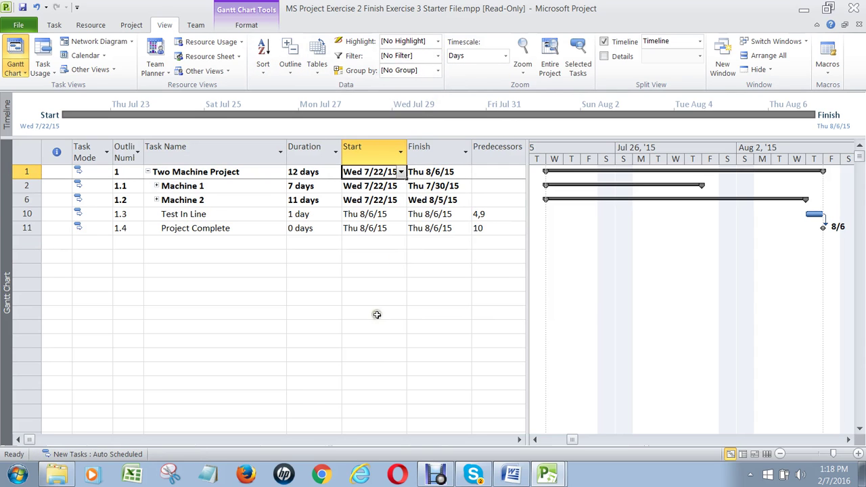
Expand the Machine 1 and Machine 2 summary tasks in turn, and return the task list to Outline Level 2.
{"action": "left_click", "coordinate": [156, 186]}
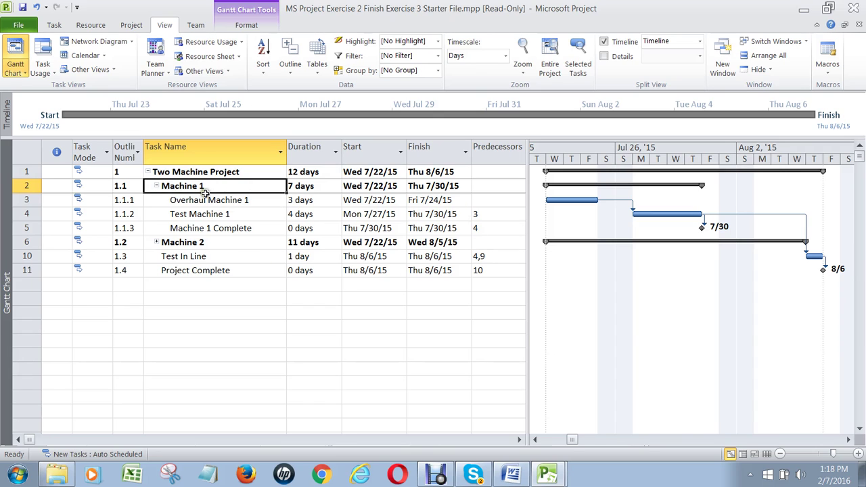
{"action": "left_click", "coordinate": [156, 185]}
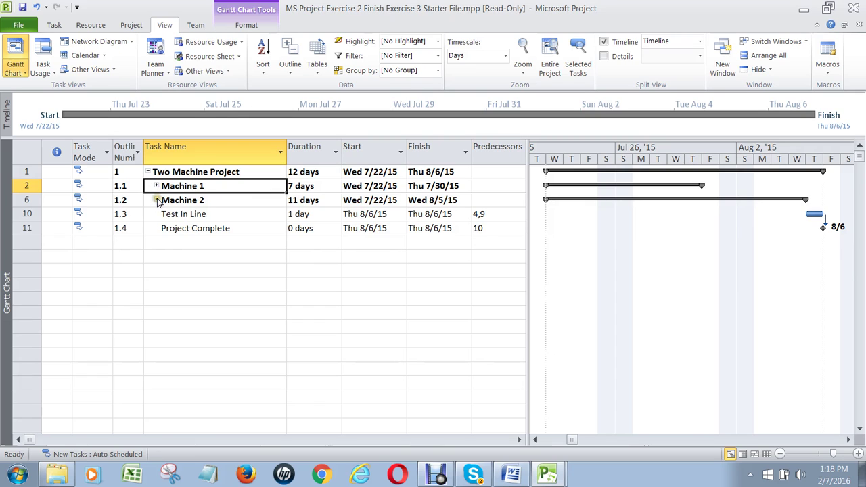
{"action": "left_click", "coordinate": [156, 200]}
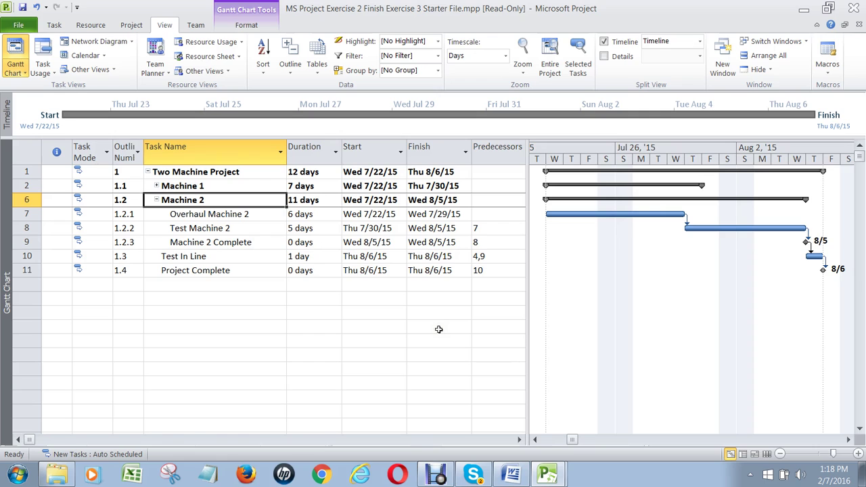
{"action": "left_click", "coordinate": [291, 73]}
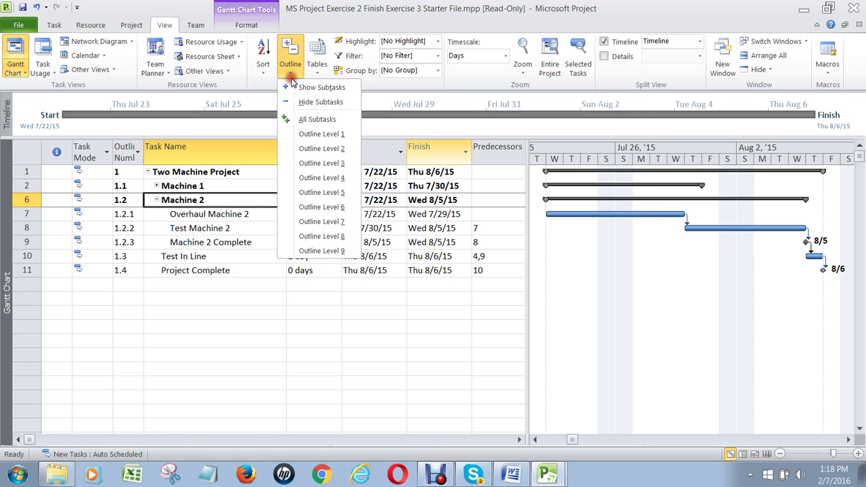
{"action": "left_click", "coordinate": [313, 148]}
{"action": "left_click", "coordinate": [282, 258]}
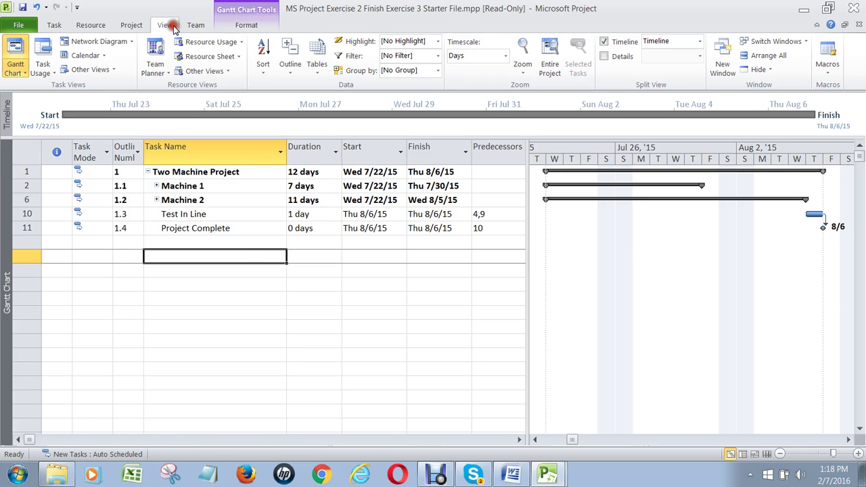
Apply the Schedule table to the Gantt Chart and widen the table area to show its columns through Total Slack.
{"action": "left_click", "coordinate": [318, 71]}
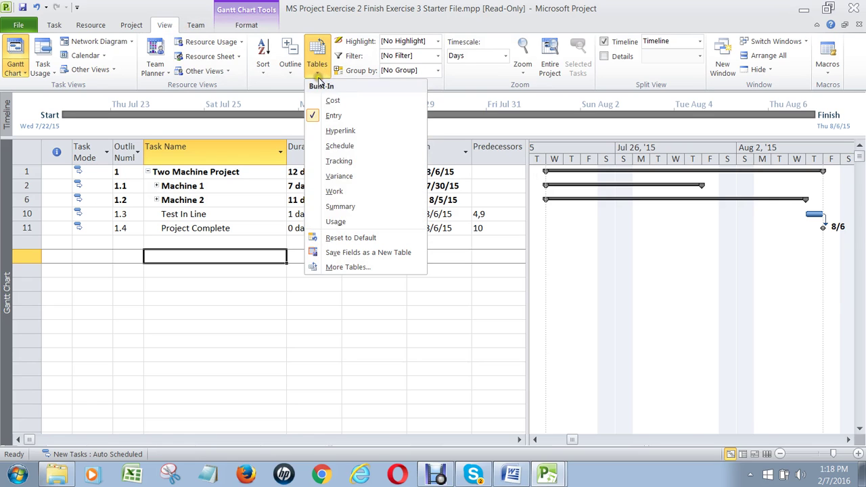
{"action": "left_click", "coordinate": [349, 149]}
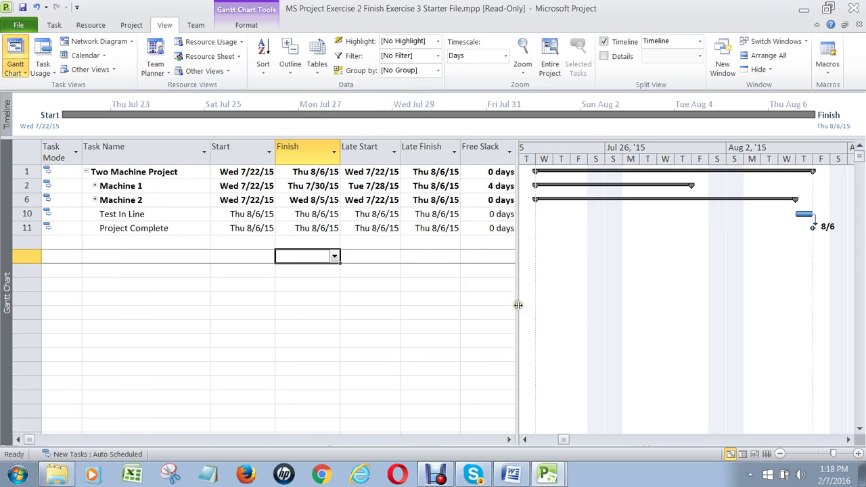
{"action": "left_click_drag", "start_coordinate": [518, 304], "coordinate": [466, 306]}
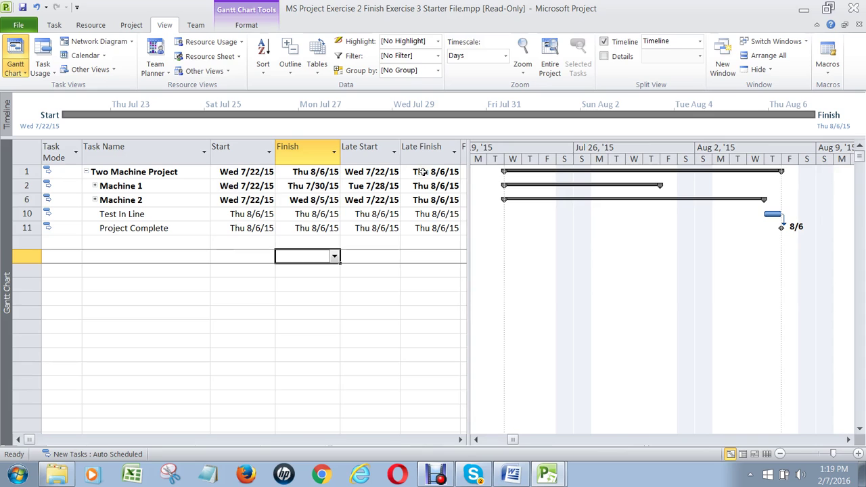
{"action": "left_click_drag", "start_coordinate": [466, 193], "coordinate": [343, 186]}
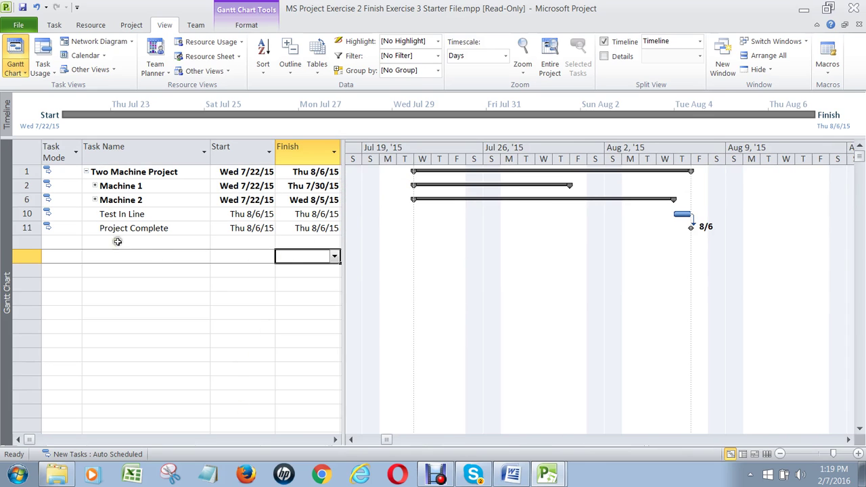
{"action": "left_click_drag", "start_coordinate": [343, 256], "coordinate": [505, 257]}
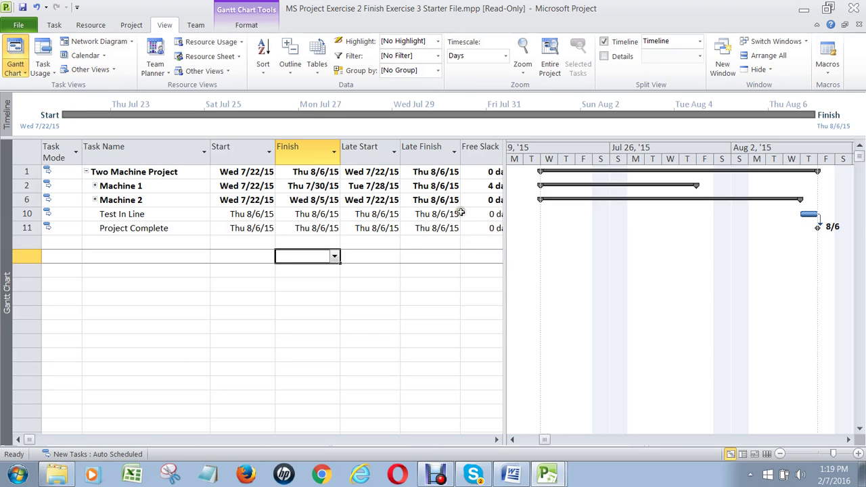
{"action": "left_click_drag", "start_coordinate": [503, 280], "coordinate": [733, 271]}
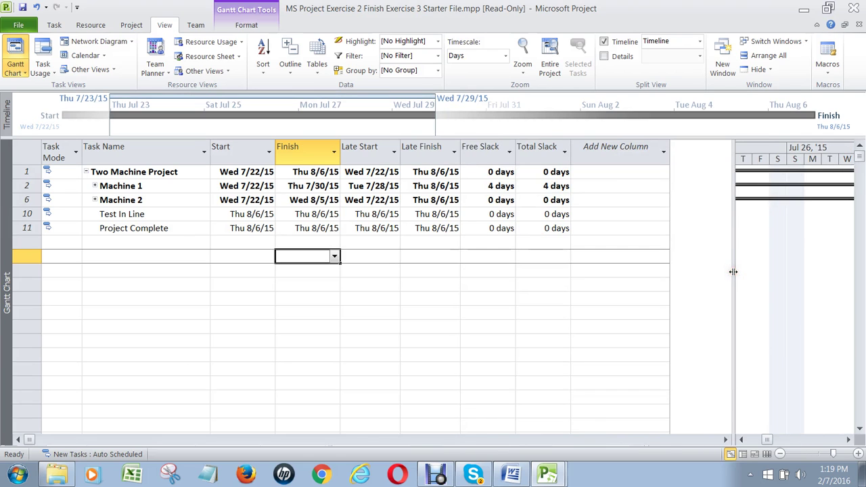
Expand Machine 1 and Machine 2, and examine the Total Slack of their overhaul and test tasks.
{"action": "left_click", "coordinate": [96, 187]}
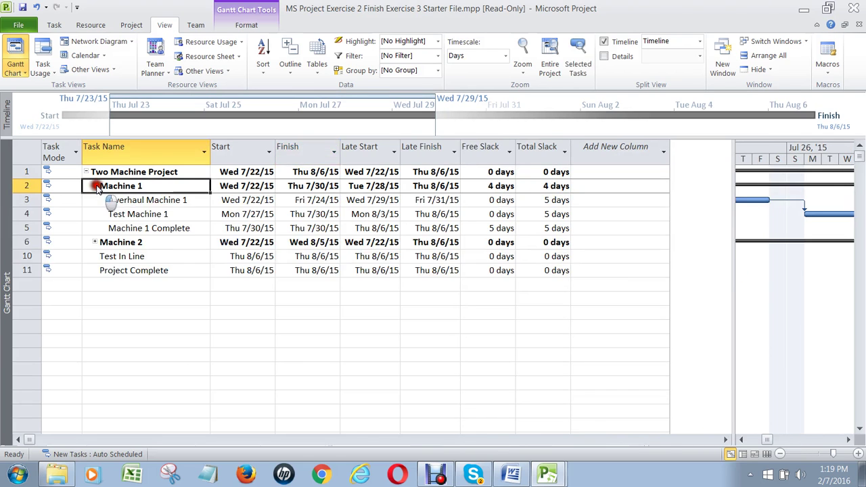
{"action": "left_click", "coordinate": [95, 242]}
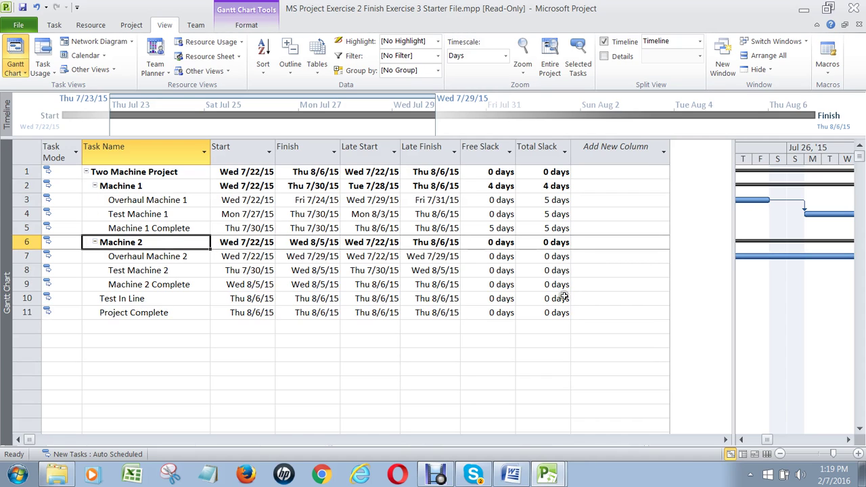
{"action": "mouse_move", "coordinate": [565, 256]}
{"action": "left_mouse_down"}
{"action": "mouse_move", "coordinate": [565, 284]}
{"action": "mouse_move", "coordinate": [565, 271]}
{"action": "left_mouse_up"}
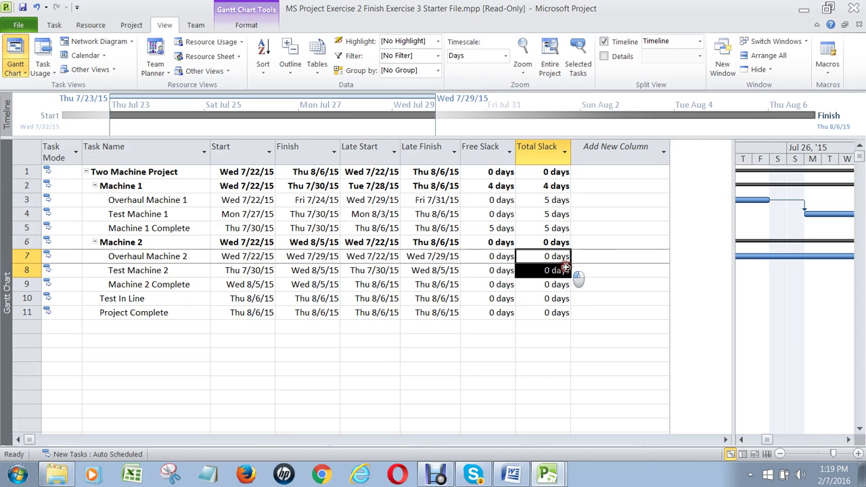
{"action": "left_click_drag", "start_coordinate": [555, 199], "coordinate": [557, 216]}
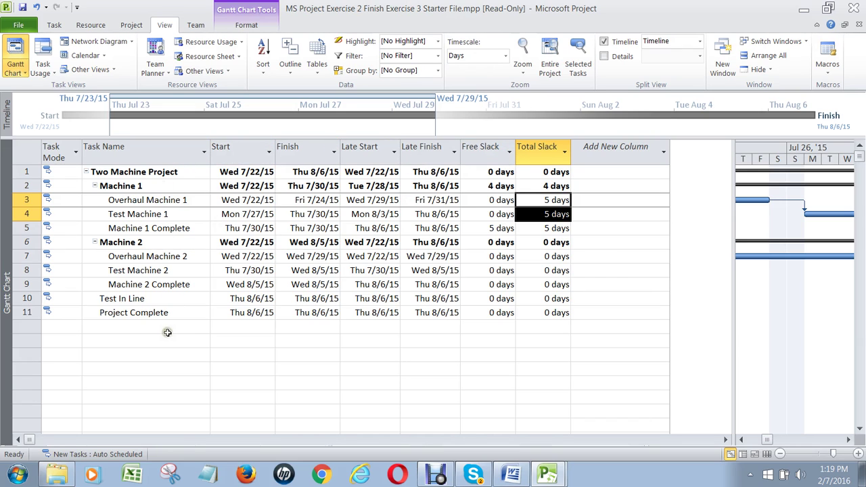
Narrow the Schedule table area to just past the Late Start column so the full Gantt bars show.
{"action": "left_click_drag", "start_coordinate": [732, 323], "coordinate": [402, 291]}
{"action": "left_click", "coordinate": [261, 366]}
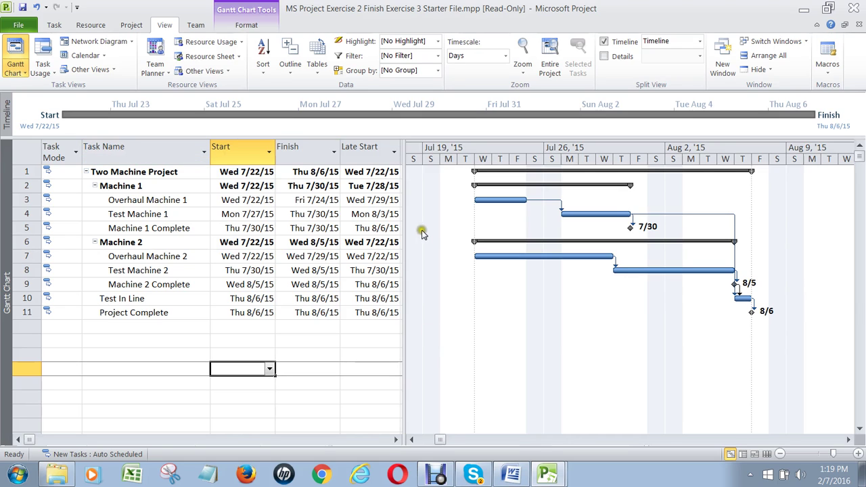
{"action": "left_click_drag", "start_coordinate": [408, 259], "coordinate": [412, 259]}
{"action": "left_click", "coordinate": [223, 328]}
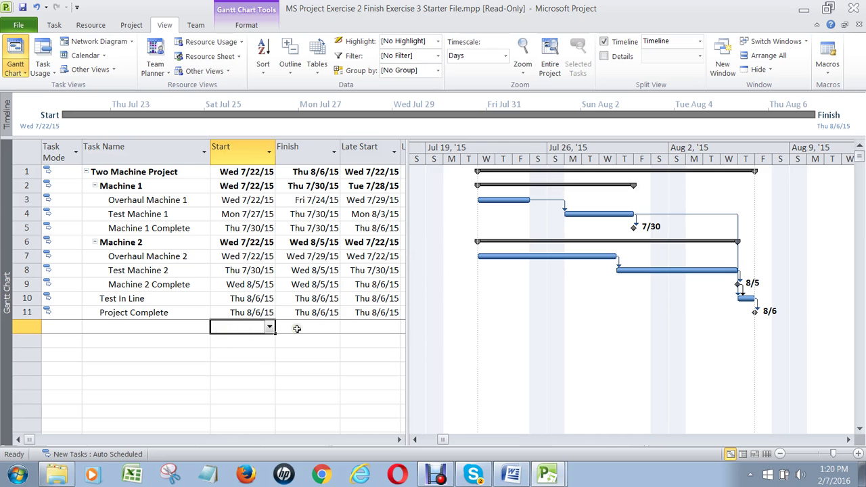